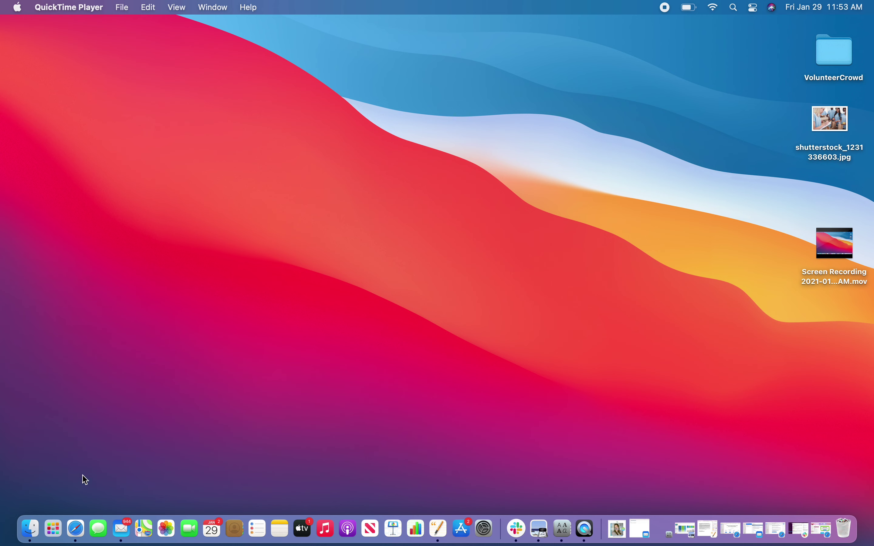
Switch from Safari to the Outlook window and scroll the student volunteer leader email to its Social Media Toolkit
right_click(75, 529)
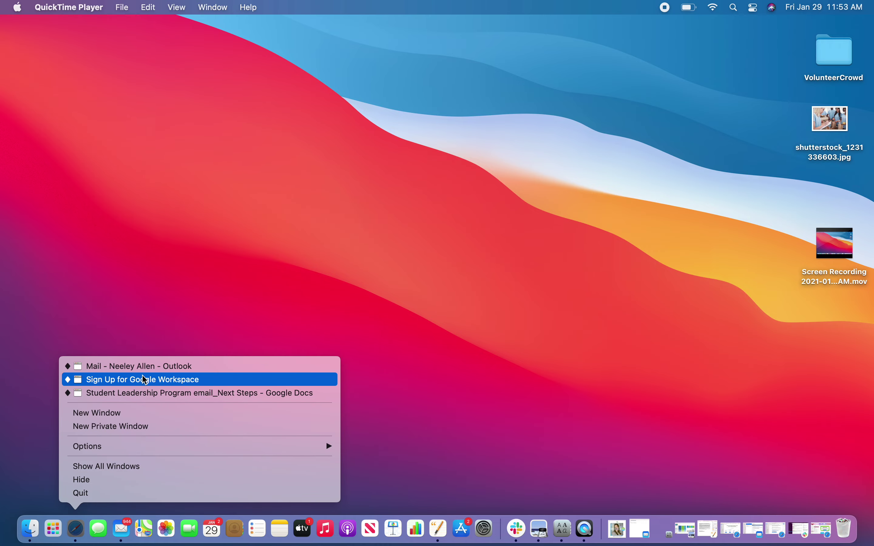
left_click(195, 366)
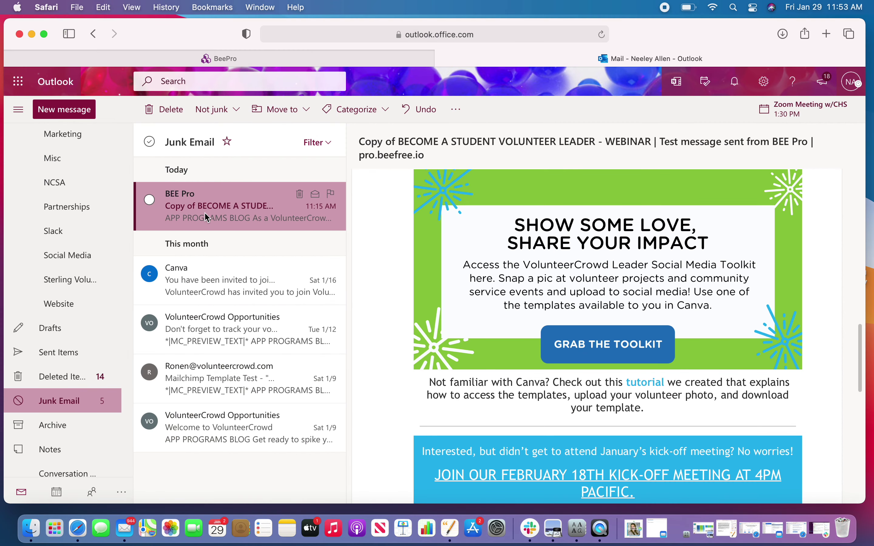
scroll(602, 323, "up", 5)
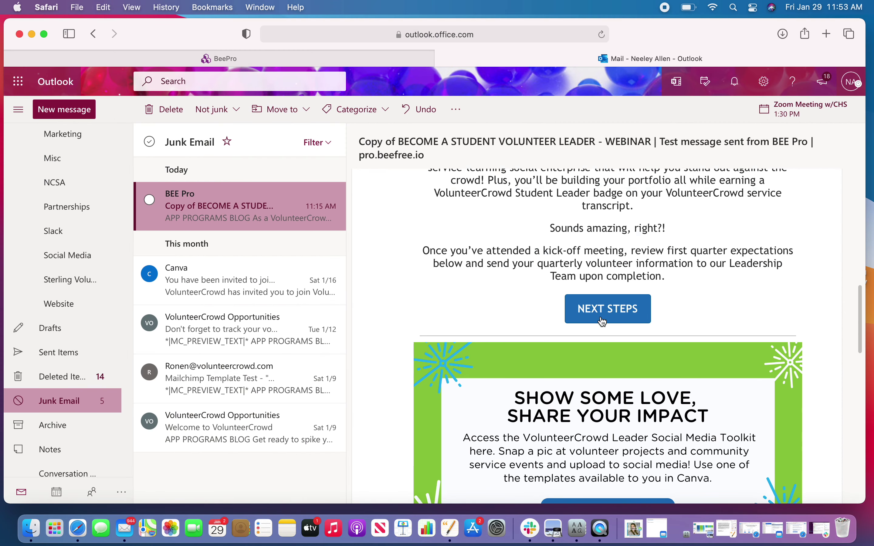
scroll(602, 322, "down", 4)
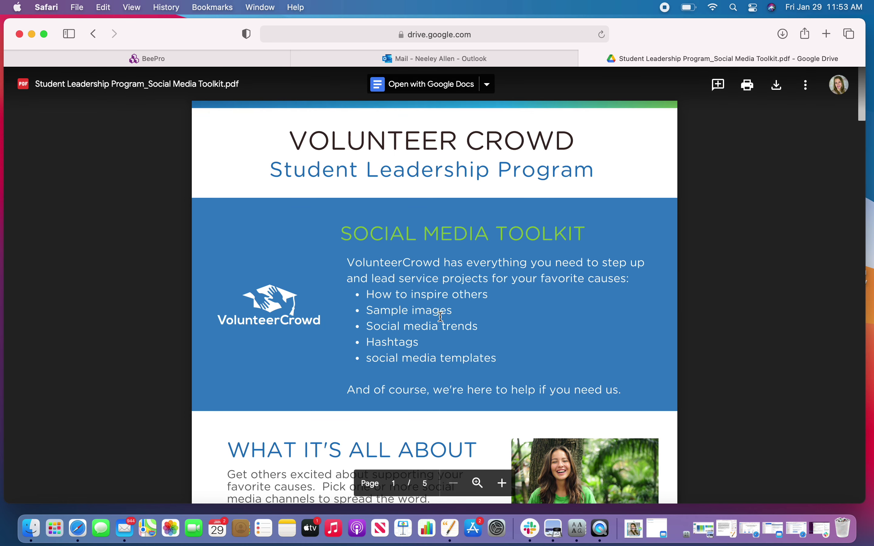
Scroll through pages 1–2 of the Social Media Toolkit PDF down to the recommended hashtag lists
scroll(440, 317, "down", 6)
scroll(440, 317, "down", 13)
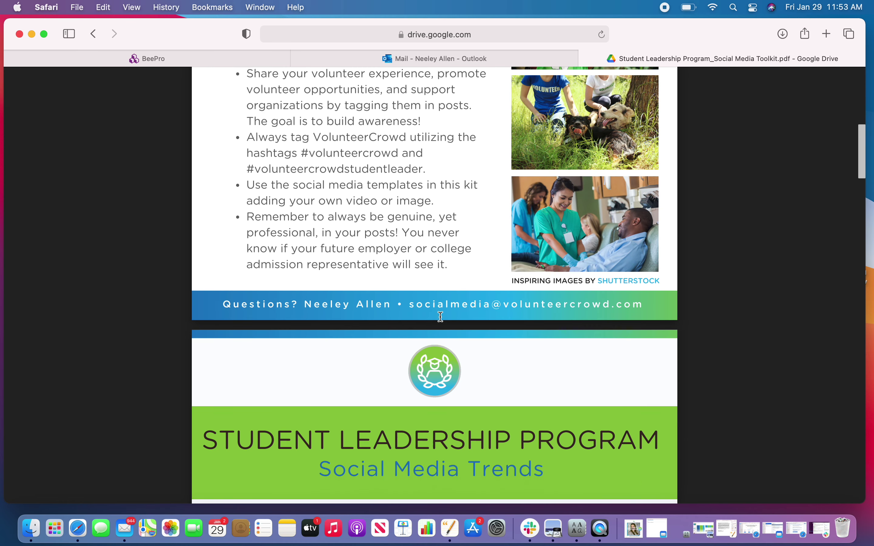
scroll(441, 317, "down", 1)
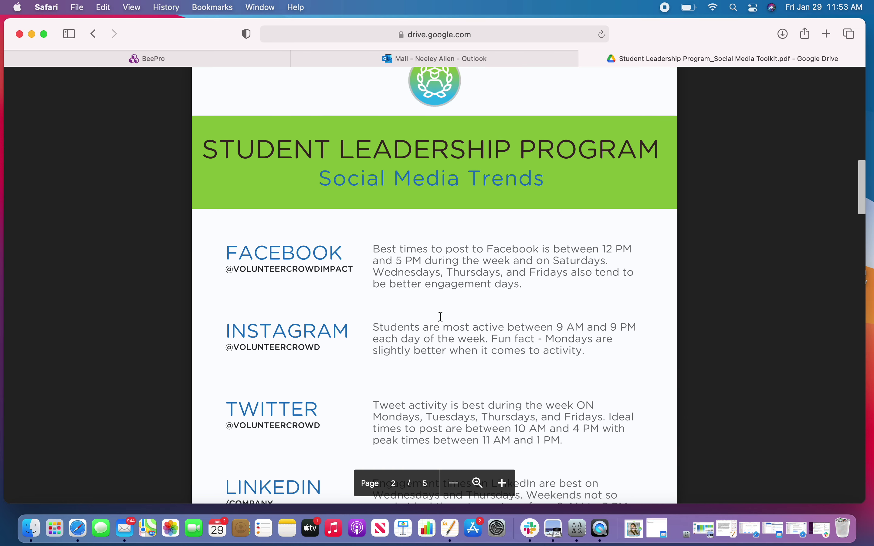
scroll(440, 317, "down", 3)
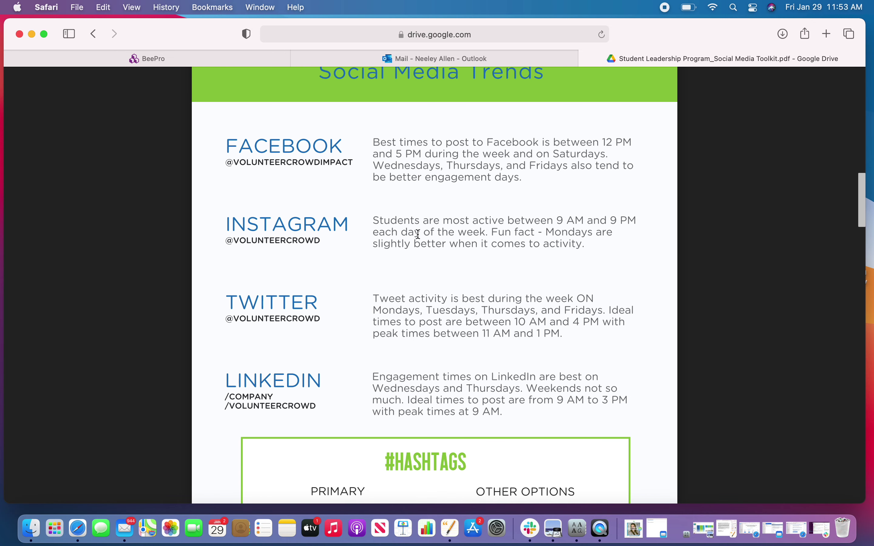
scroll(309, 234, "down", 3)
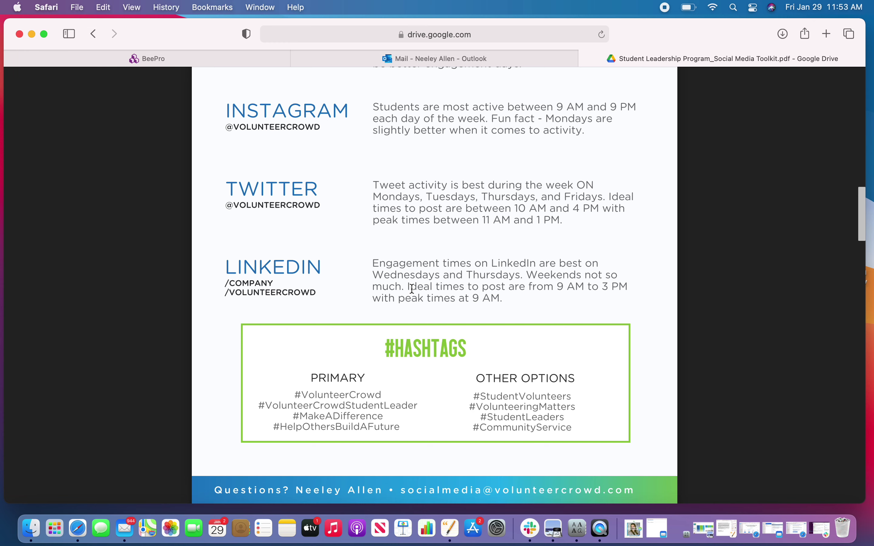
scroll(427, 295, "down", 6)
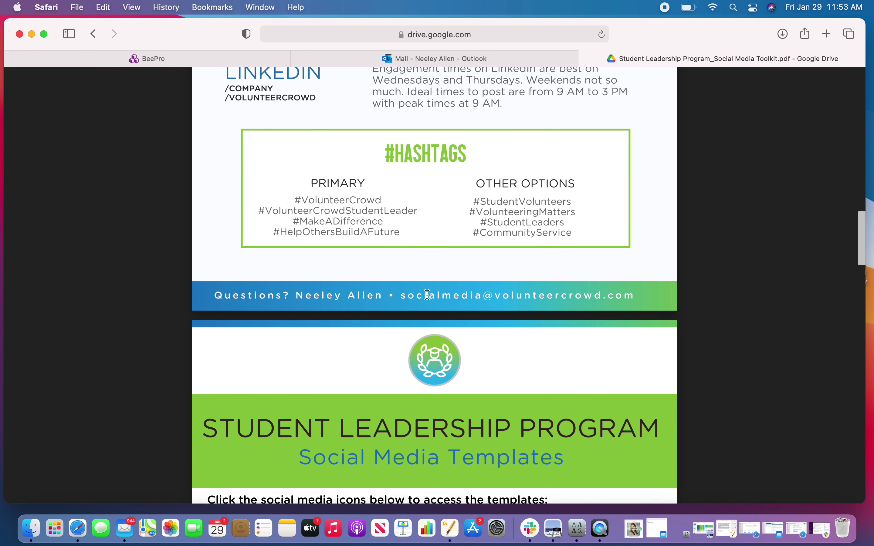
scroll(427, 295, "down", 1)
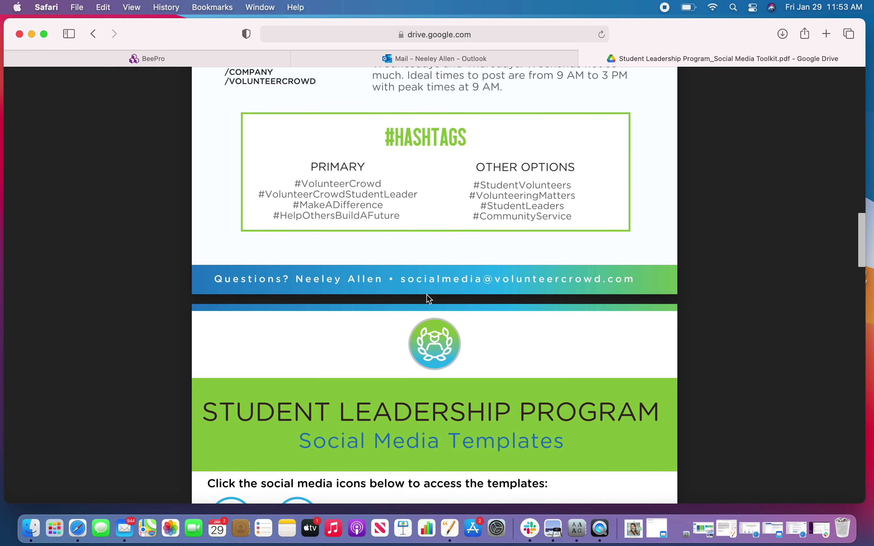
Scroll to the page 3 Social Media Templates and open the Facebook templates in Canva
scroll(362, 372, "down", 6)
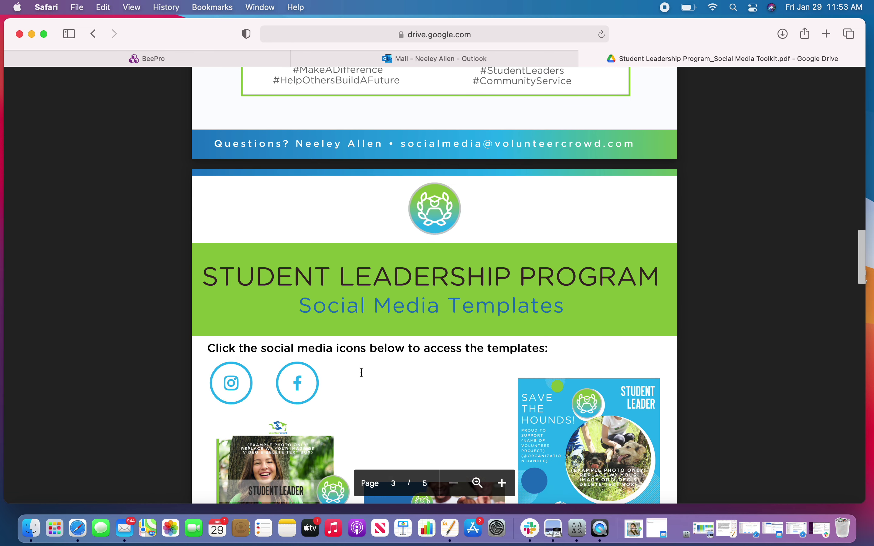
scroll(361, 372, "down", 2)
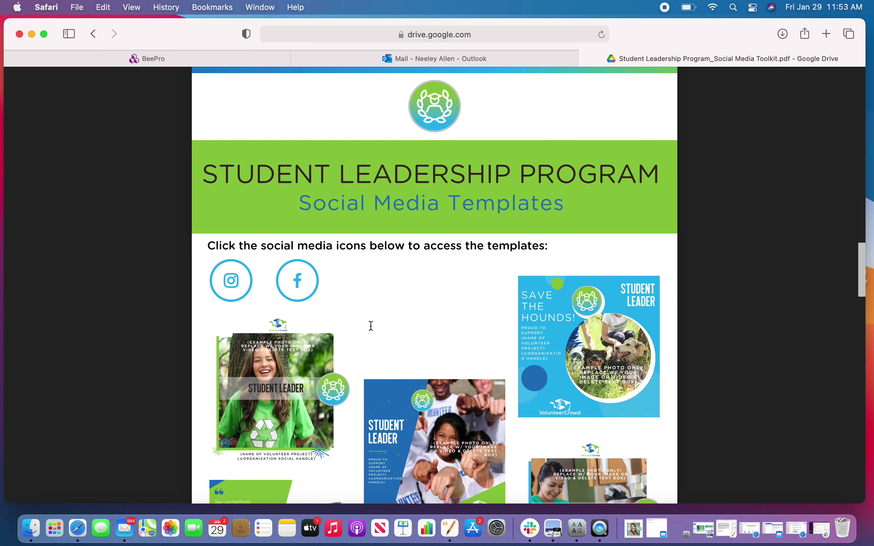
scroll(370, 326, "down", 20)
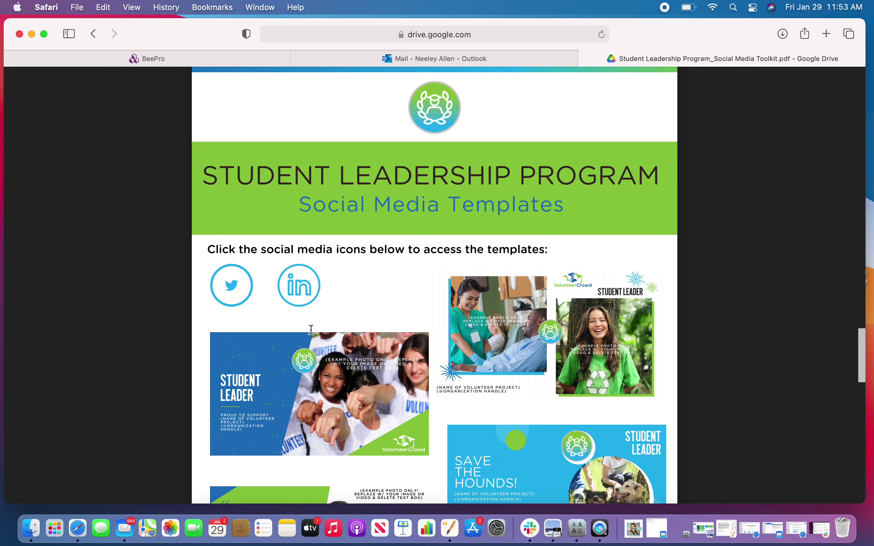
scroll(311, 330, "up", 20)
scroll(311, 329, "up", 2)
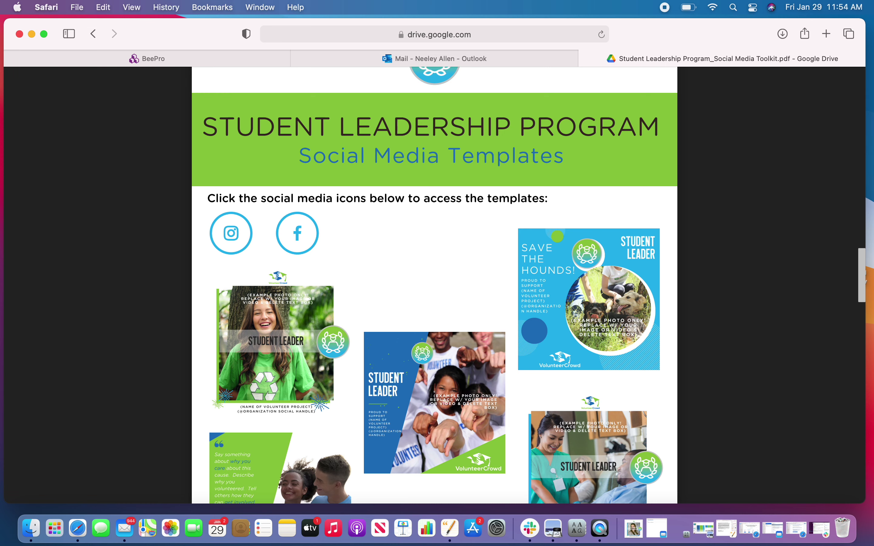
left_click(277, 234)
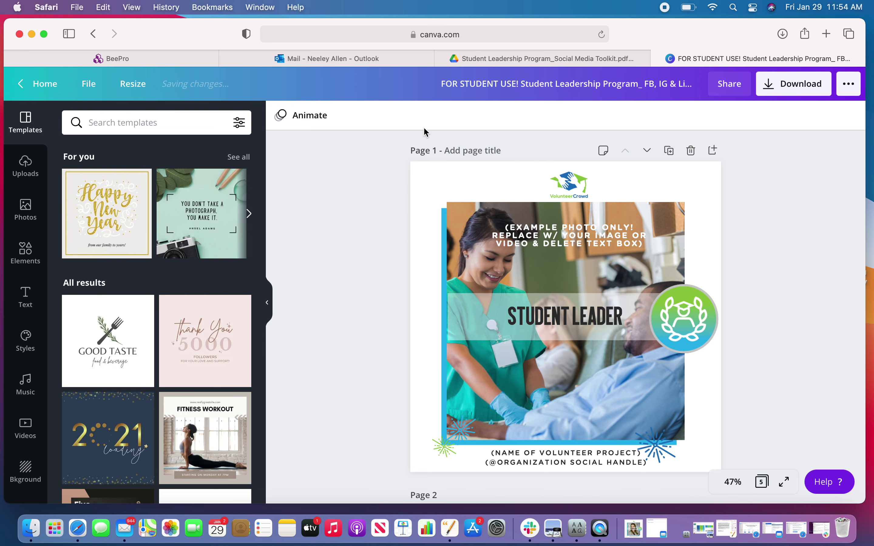
Scroll through the five Student Leader pages of the Canva template and return to page 1
scroll(433, 249, "down", 5)
scroll(434, 250, "down", 20)
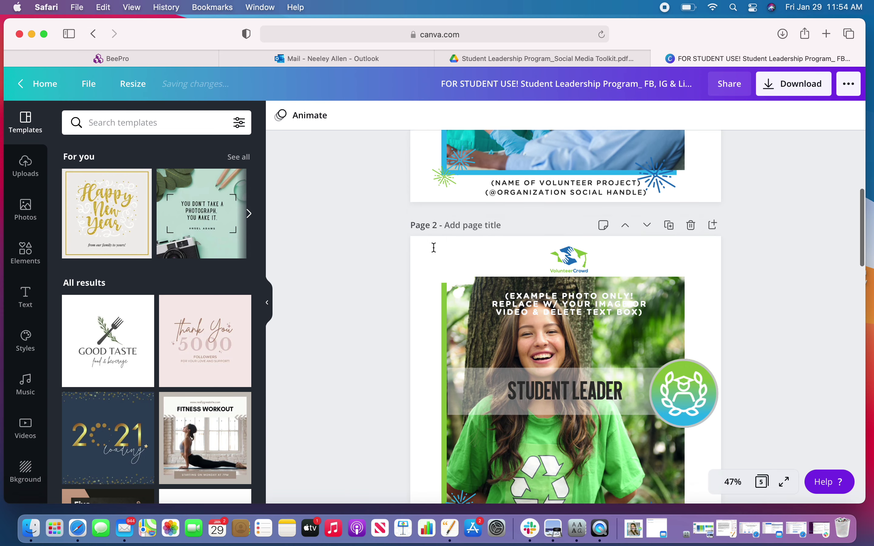
scroll(433, 247, "down", 18)
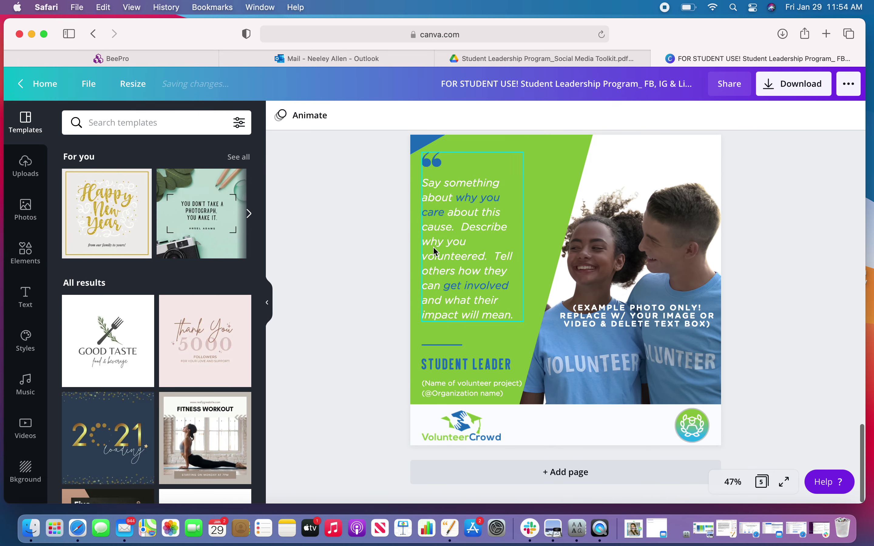
scroll(375, 277, "up", 6)
scroll(375, 277, "up", 20)
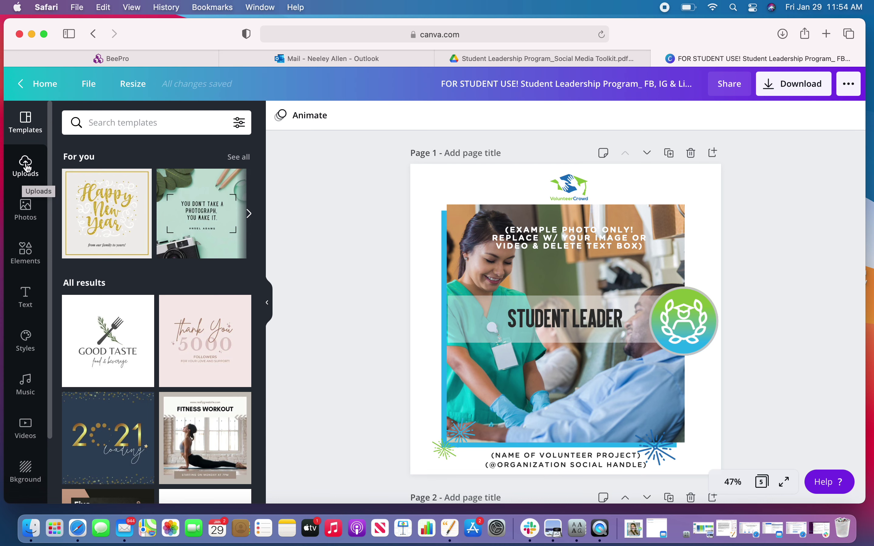
Upload shutterstock_1231336603.jpg from the Desktop into Canva's Uploads library
left_click(24, 173)
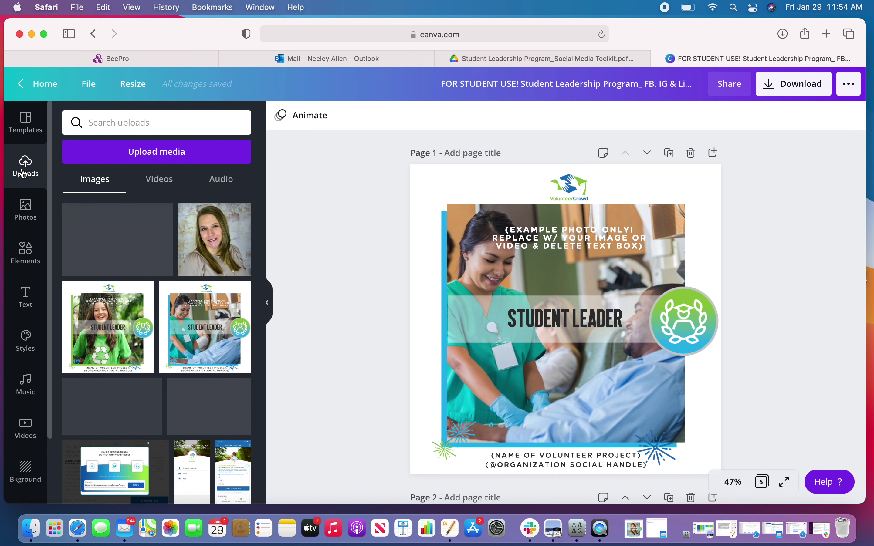
left_click(122, 155)
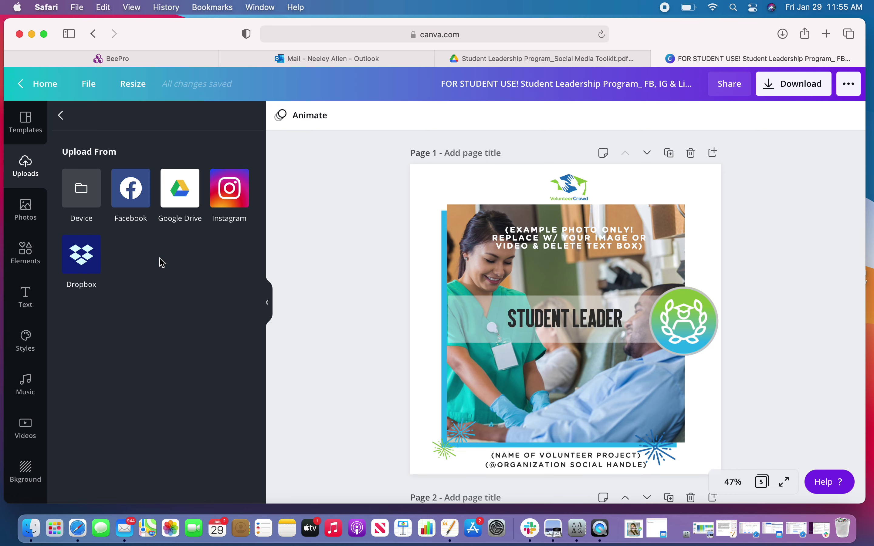
left_click(81, 190)
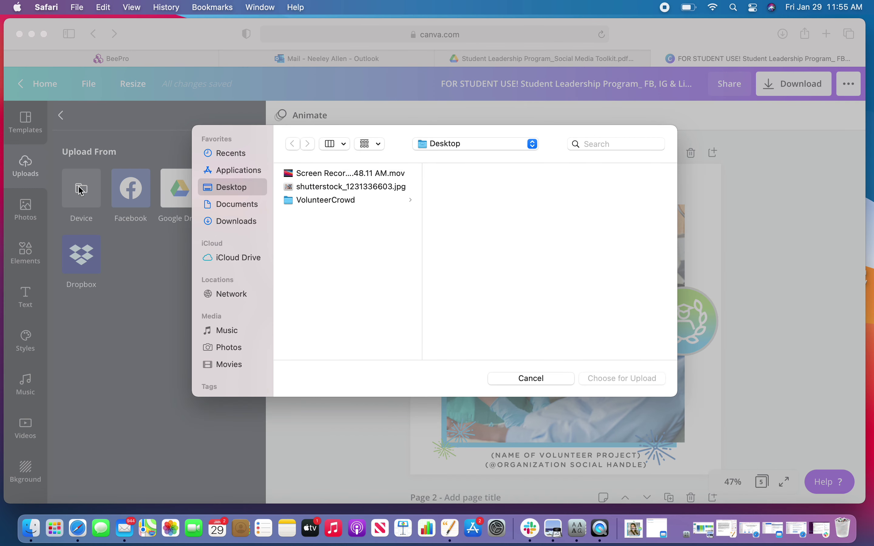
left_click(329, 187)
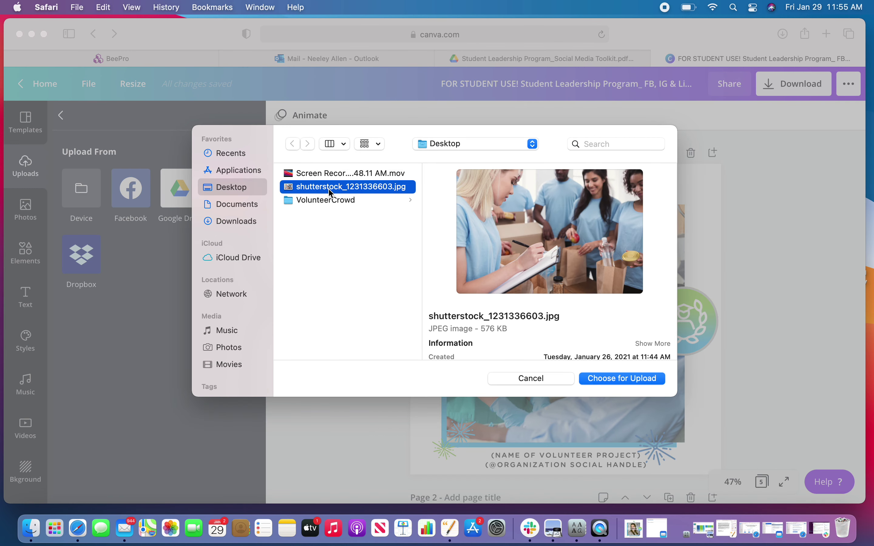
left_click(604, 379)
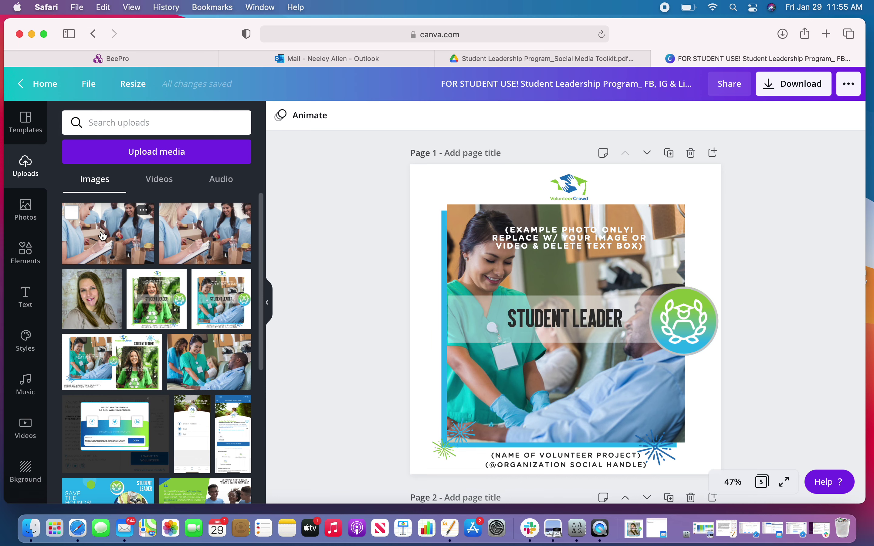
Drop the uploaded volunteers photo into page 1's frame in place of the nurse, nudged slightly left
left_click(101, 231)
left_click_drag(102, 235, 468, 235)
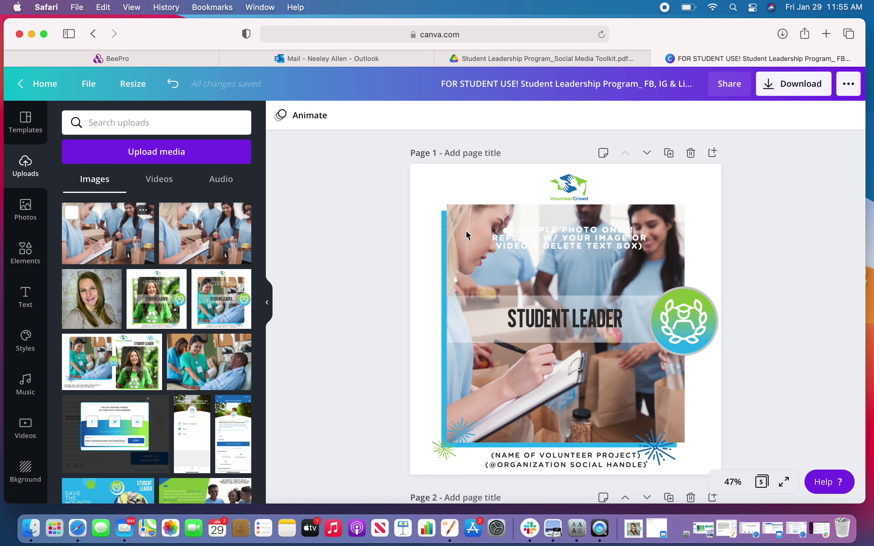
double_click(466, 230)
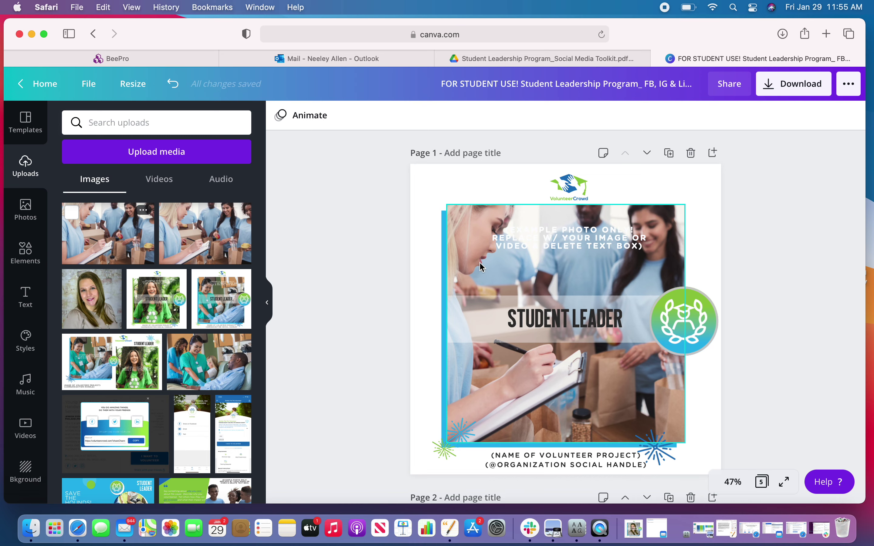
left_click_drag(480, 264, 517, 275)
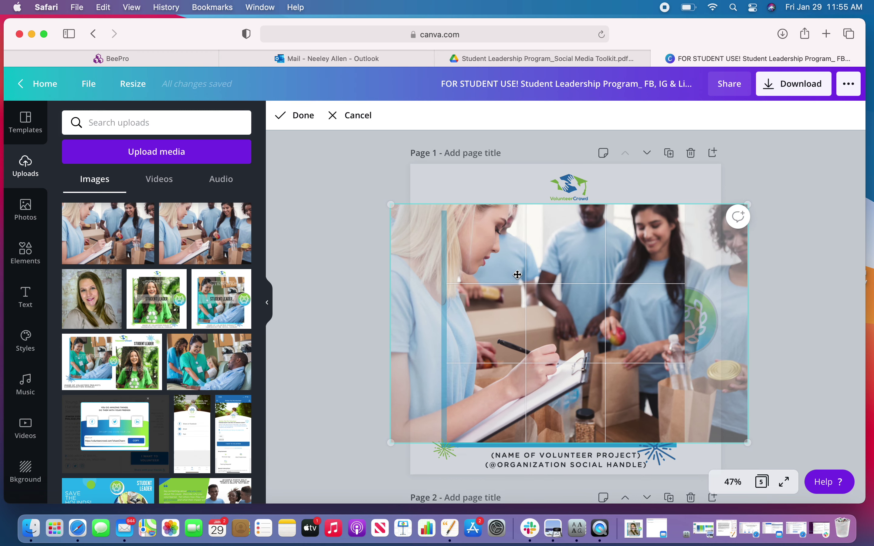
left_click(296, 117)
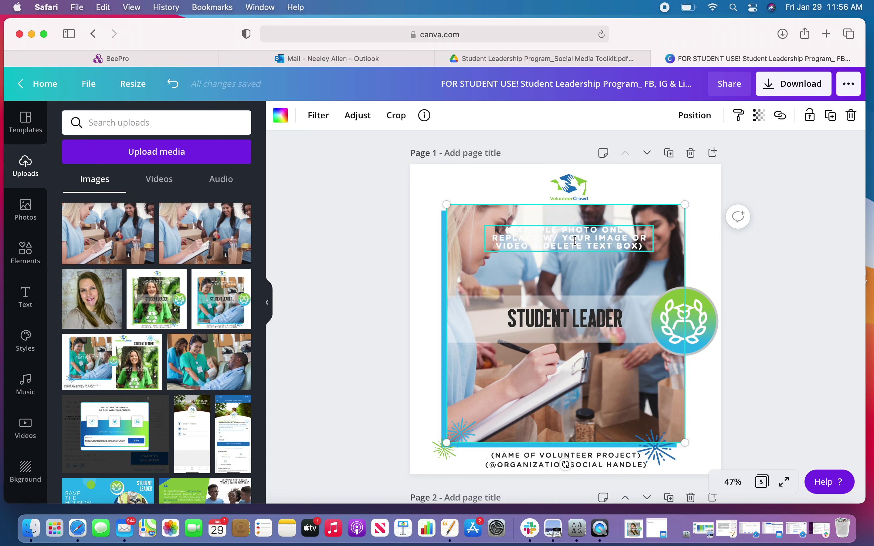
Delete the '(EXAMPLE PHOTO ONLY…)' note from the page-1 volunteers photo
left_click(570, 241)
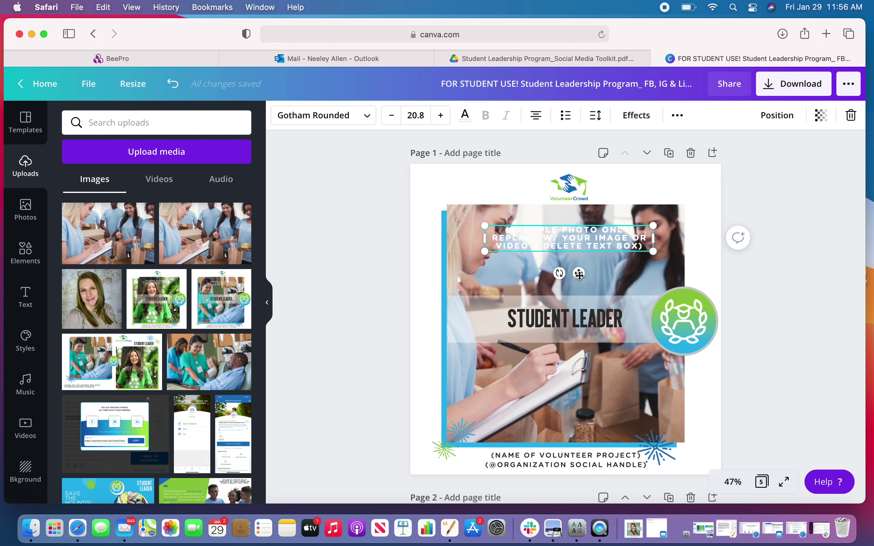
key("Delete")
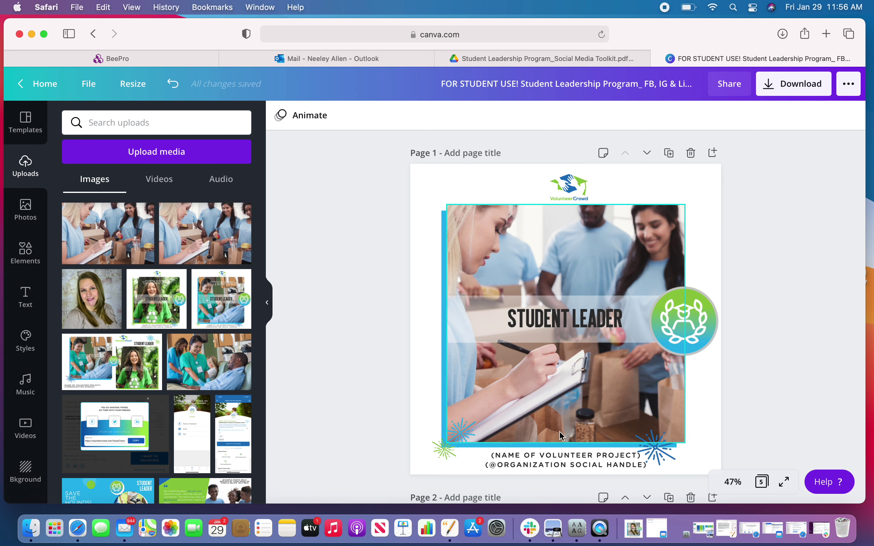
left_click(541, 463)
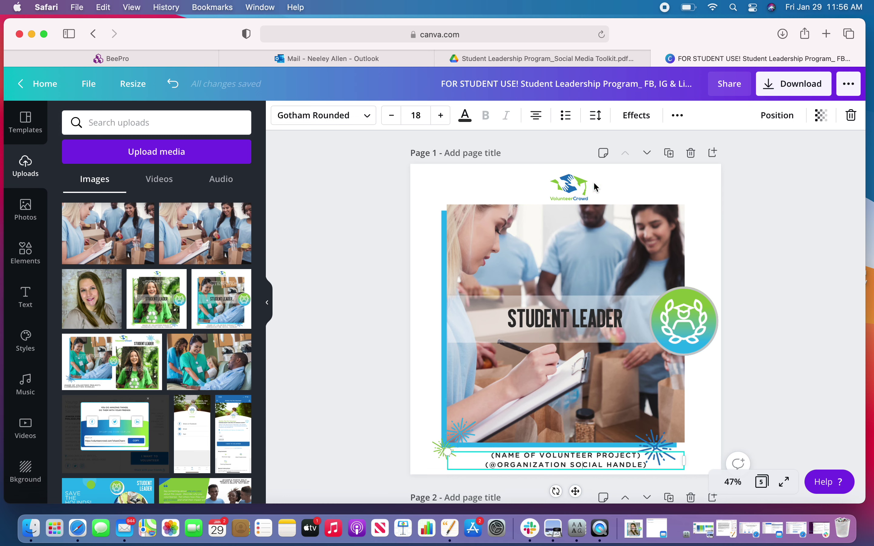
Download only Page 1 of the design with PNG as the file type
left_click(769, 90)
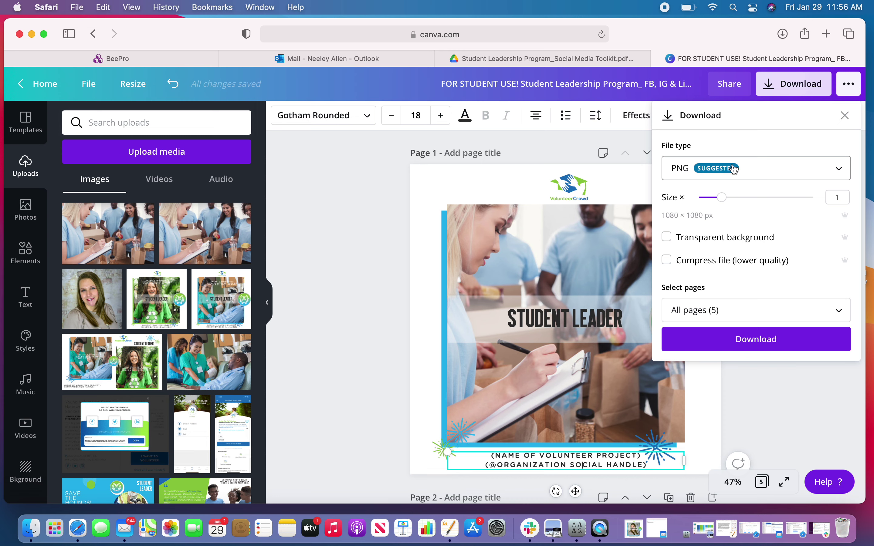
left_click(740, 179)
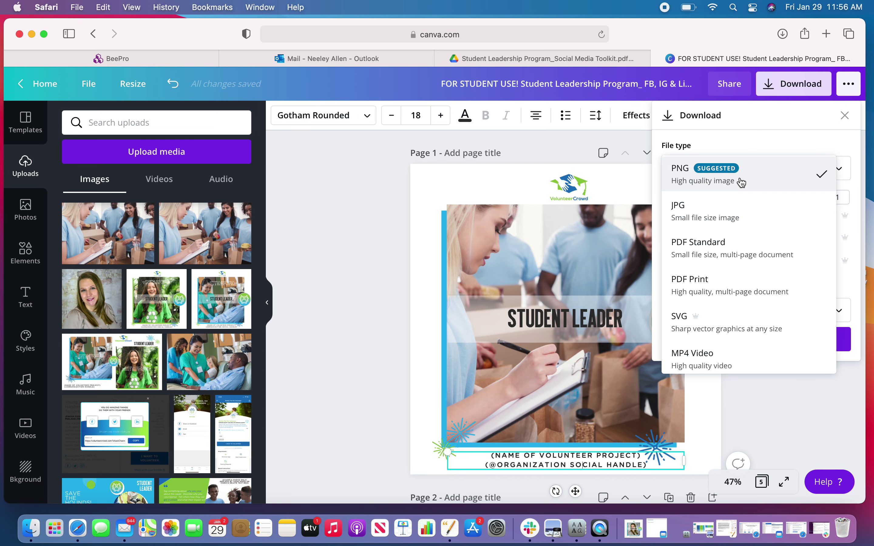
left_click(741, 183)
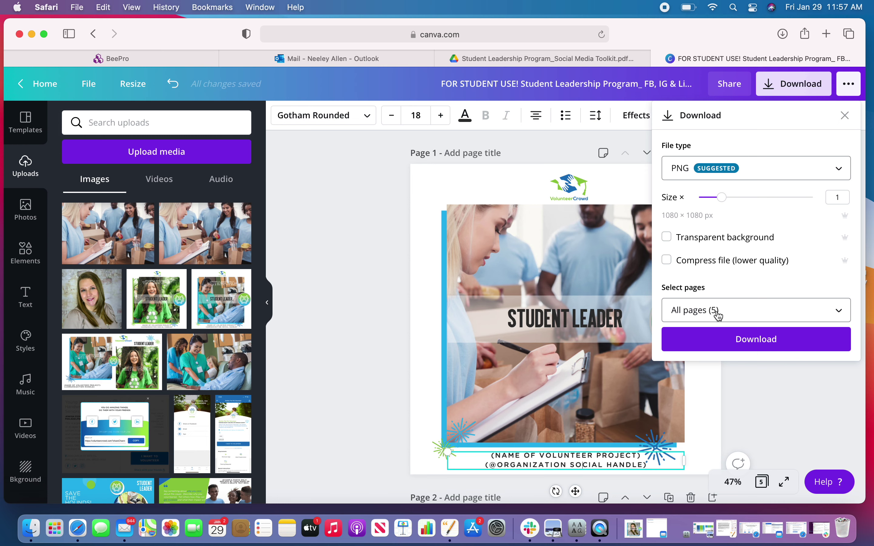
left_click(714, 313)
left_click(749, 158)
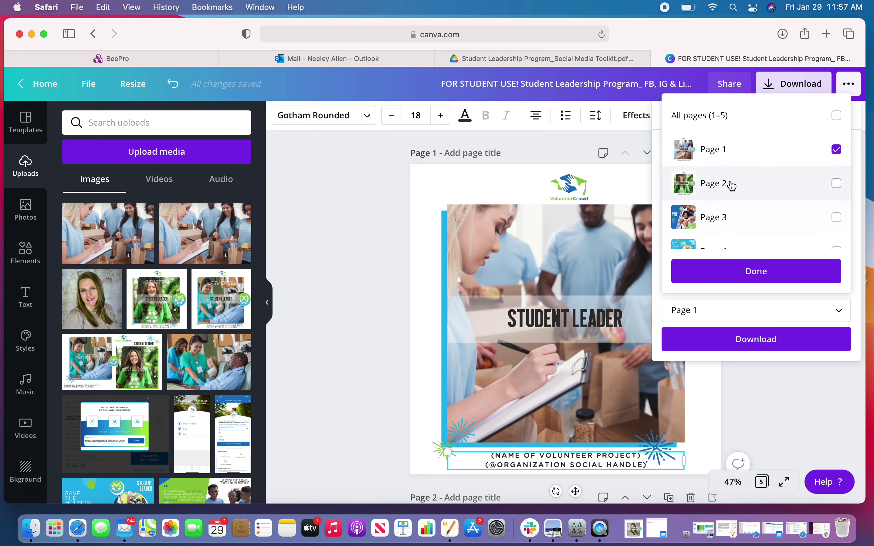
left_click(748, 272)
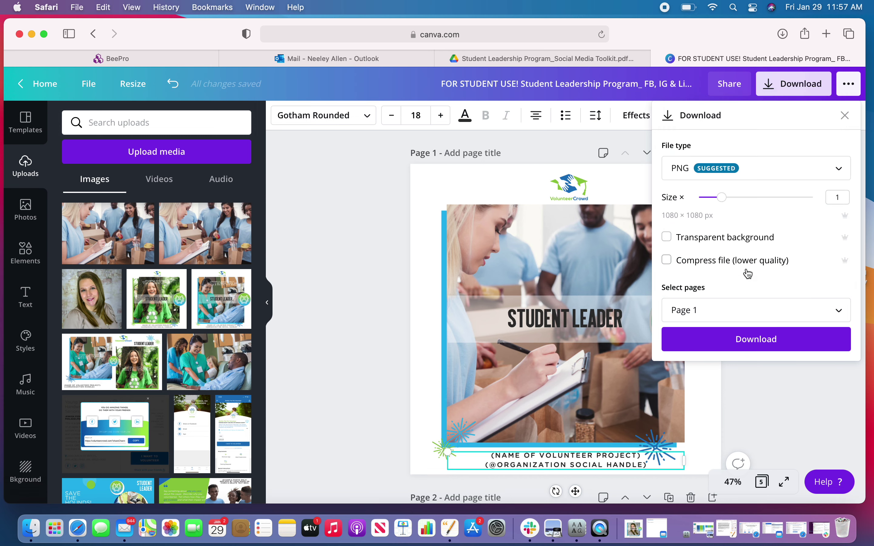
left_click(753, 343)
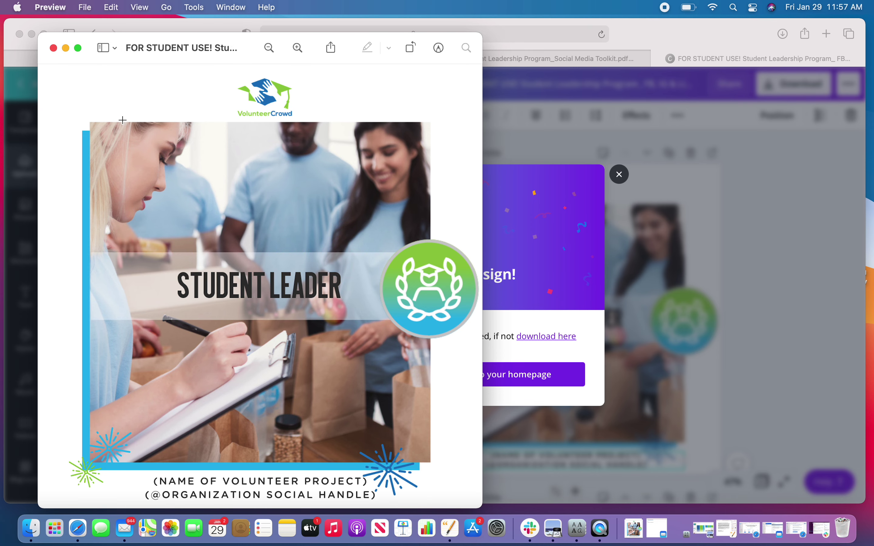
Close the exported PNG in Preview and dismiss Canva's 'You saved your design!' message
left_click(54, 48)
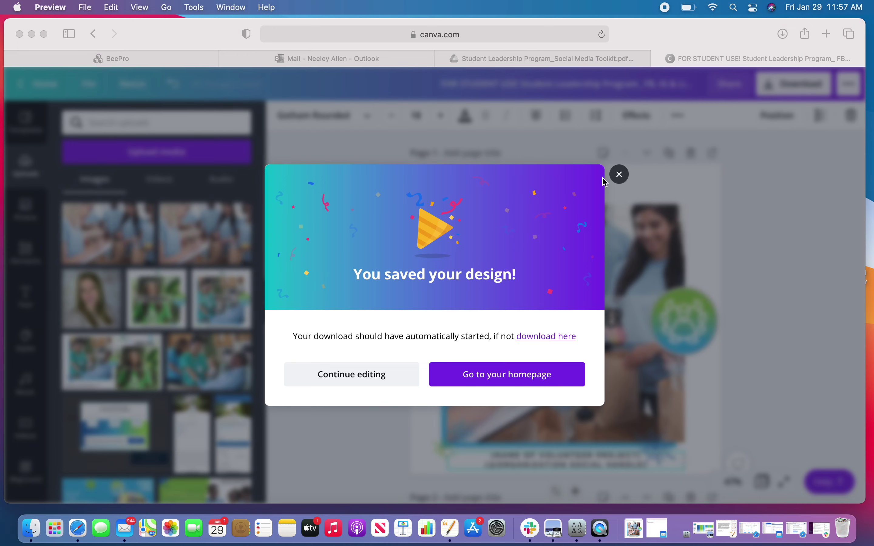
left_click(619, 176)
left_click(618, 177)
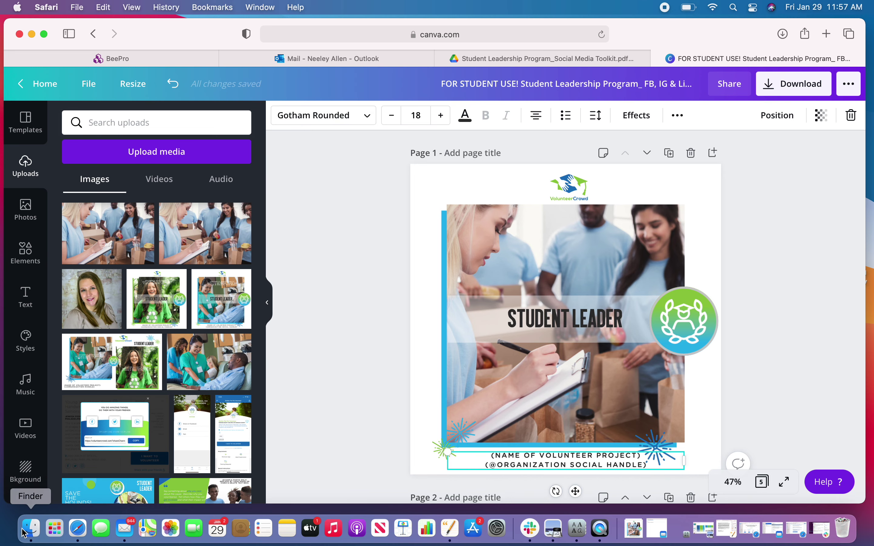
Check the newest PNG from Finder's Downloads folder in Preview, then close Preview and Finder
left_click(31, 529)
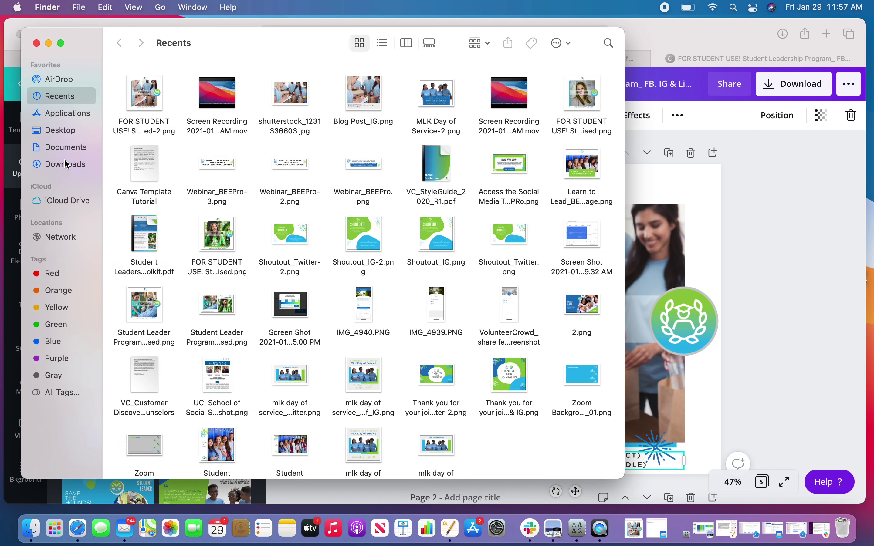
left_click(63, 163)
double_click(269, 86)
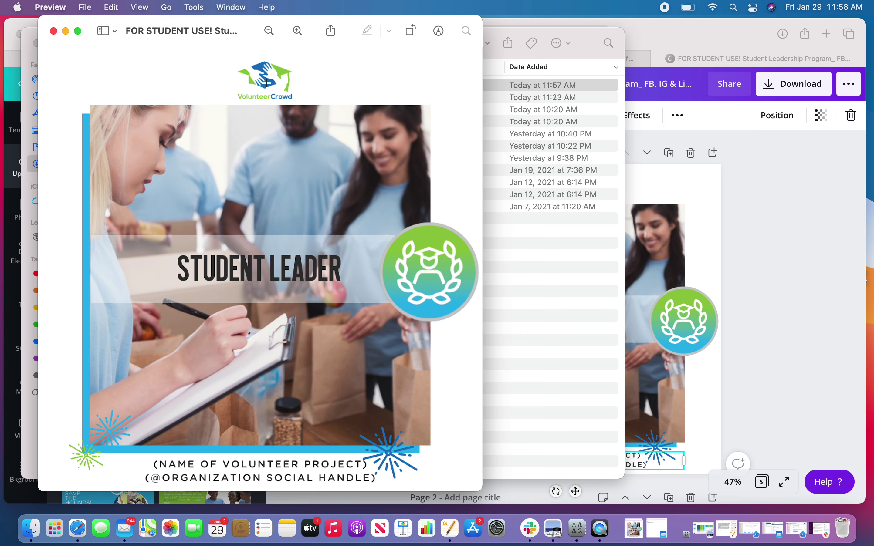
left_click(54, 31)
left_click(36, 43)
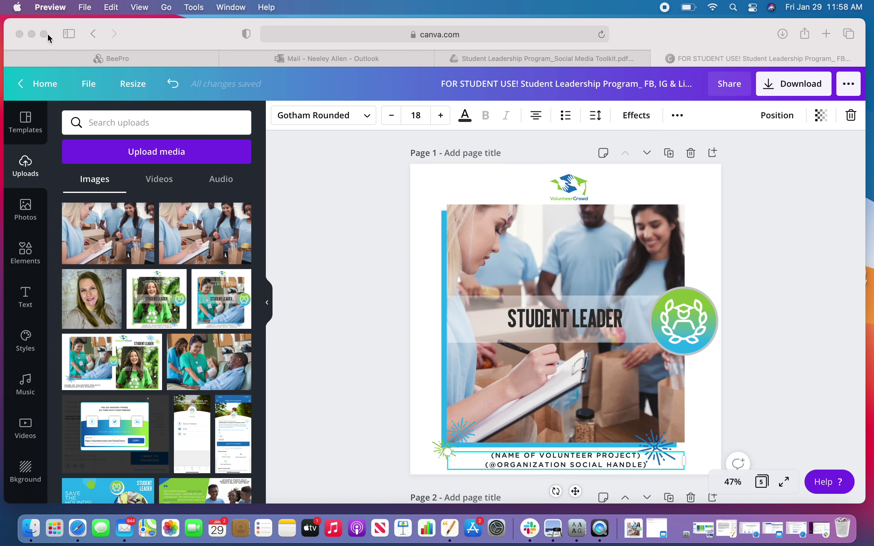
left_click(317, 167)
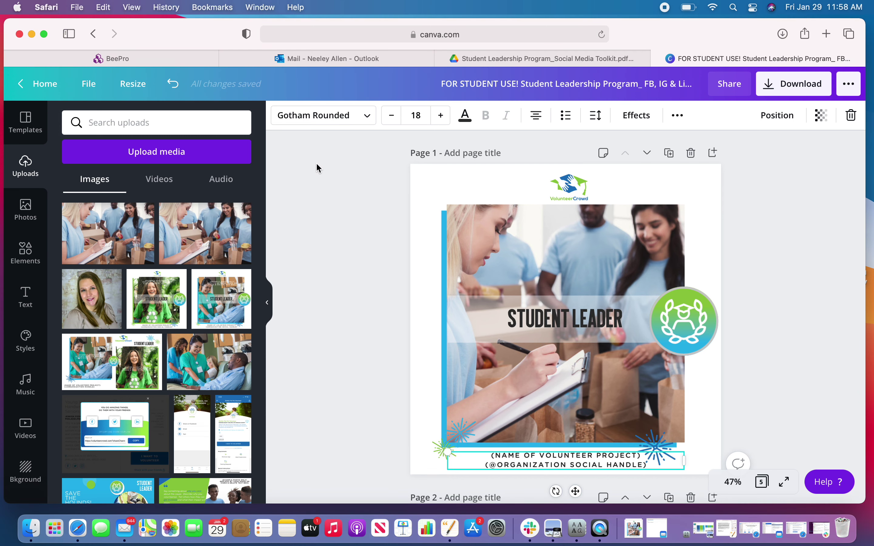